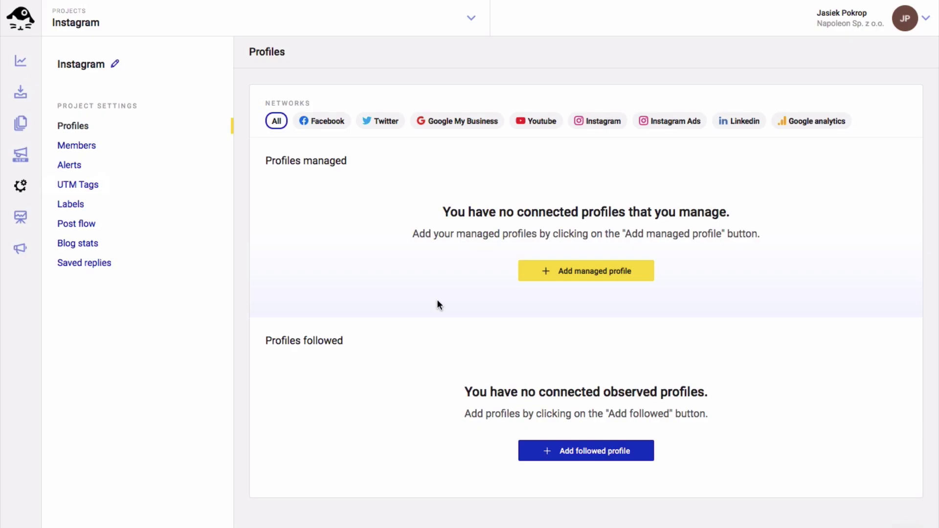
- Add BMX SCHOOL, a personal profile and BMX LIFE to the project as managed Instagram profiles
{"action": "left_click", "coordinate": [558, 271]}
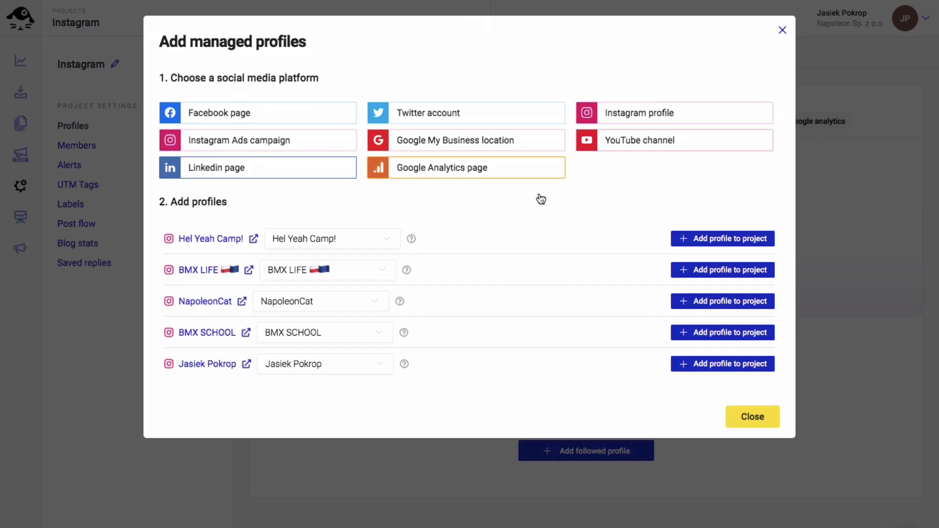
{"action": "left_click", "coordinate": [714, 364]}
{"action": "left_click", "coordinate": [717, 333]}
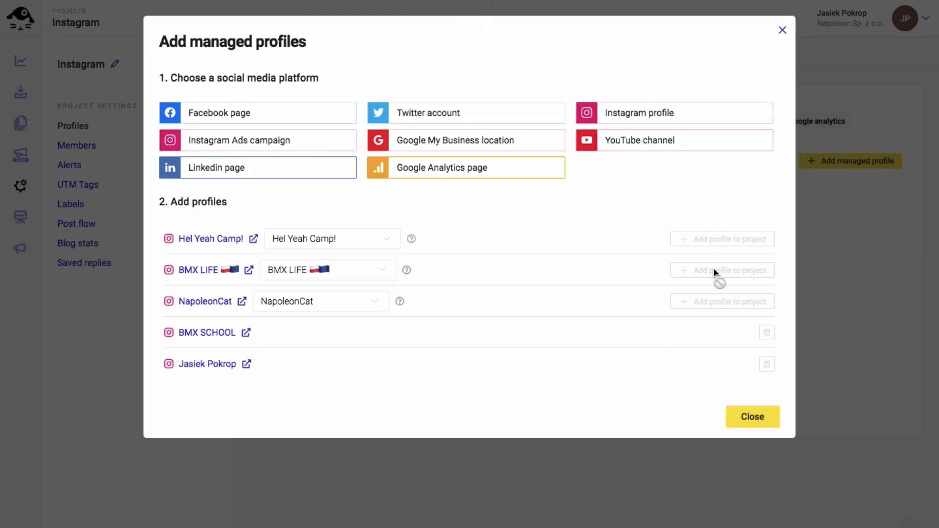
{"action": "left_click", "coordinate": [748, 416]}
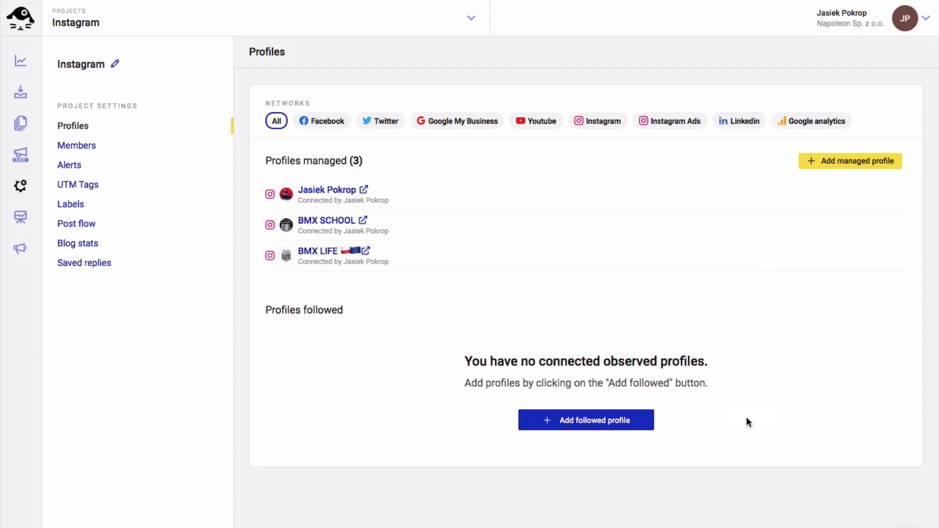
- Search for the Instagram profile traffic.bmx and add it to the project as followed
{"action": "left_click", "coordinate": [585, 419]}
{"action": "left_click", "coordinate": [346, 109]}
{"action": "type", "text": "traffic."}
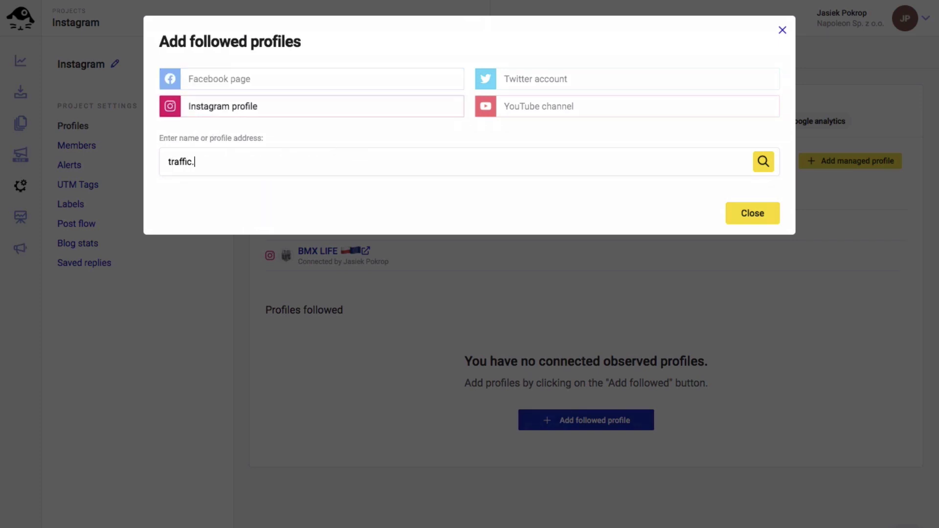
{"action": "type", "text": "bmx"}
{"action": "left_click", "coordinate": [763, 161]}
{"action": "left_click", "coordinate": [682, 201]}
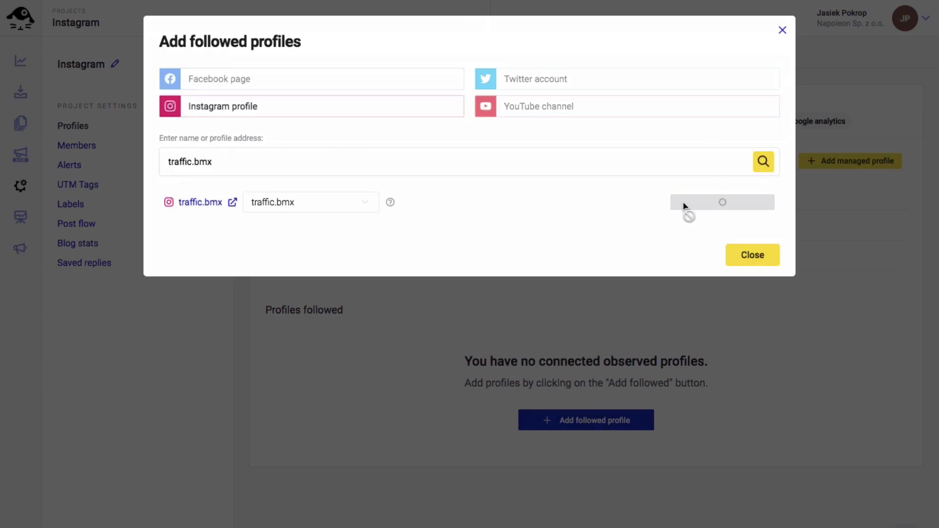
{"action": "left_click", "coordinate": [746, 254]}
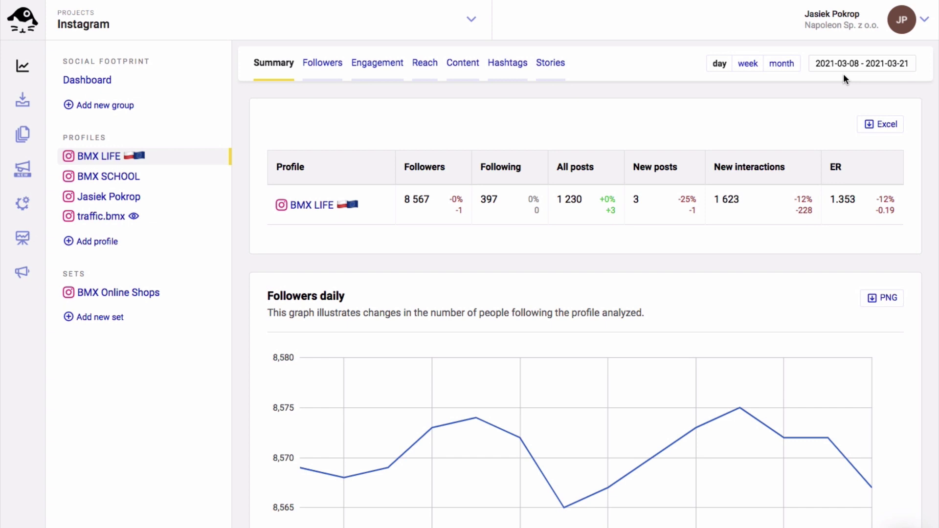
- Set a custom analytics date range from 1 January 2021 to 21 March 2021
{"action": "left_click", "coordinate": [866, 66]}
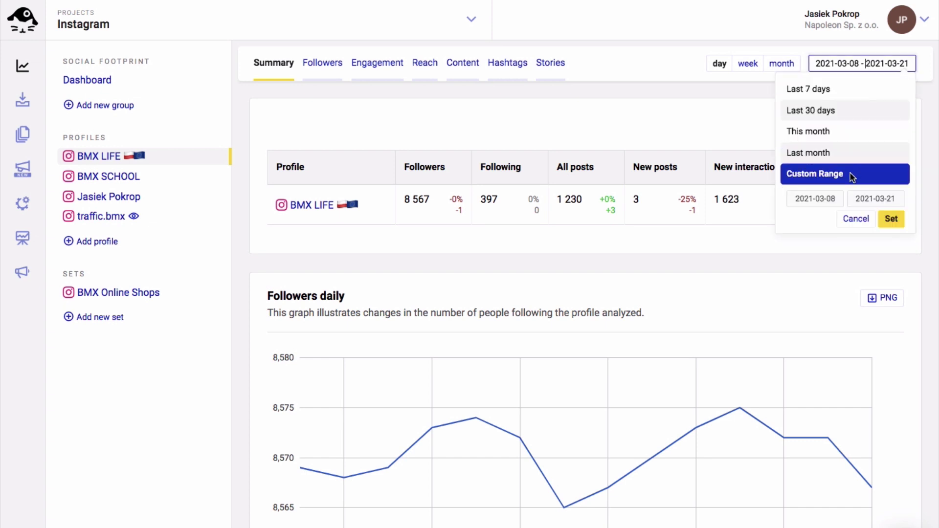
{"action": "left_click", "coordinate": [821, 174]}
{"action": "left_click", "coordinate": [432, 70]}
{"action": "left_click", "coordinate": [432, 70]}
{"action": "left_click", "coordinate": [518, 113]}
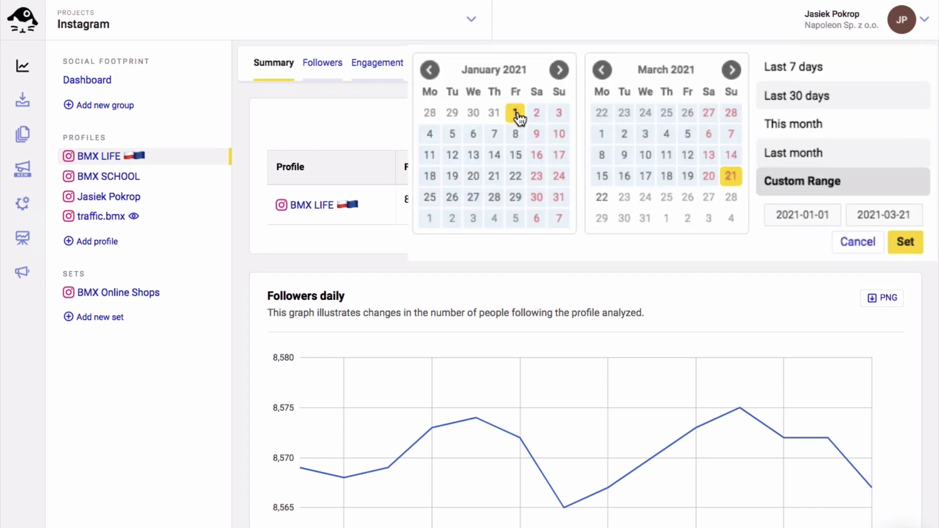
{"action": "left_click", "coordinate": [905, 242]}
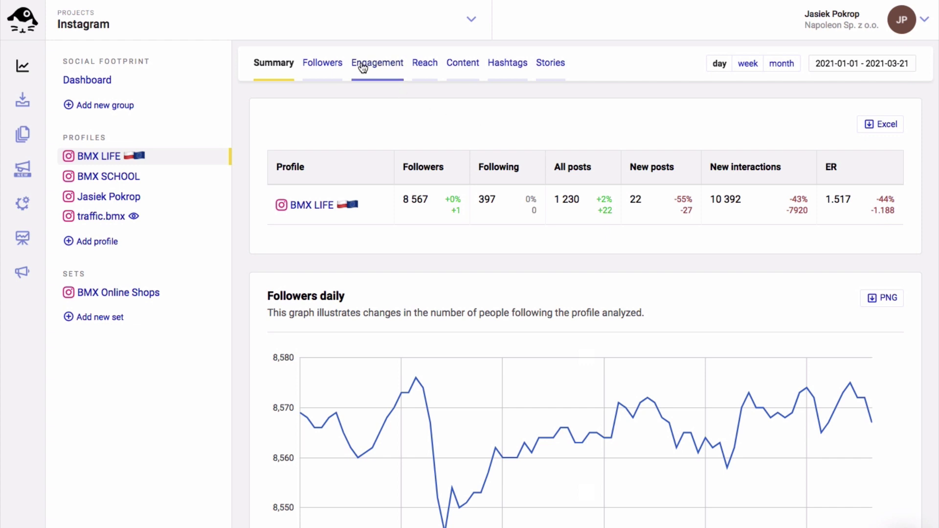
- View BMX LIFE's engagement metrics, then scroll its content statistics to posts ranked by engagement rate
{"action": "left_click", "coordinate": [368, 66]}
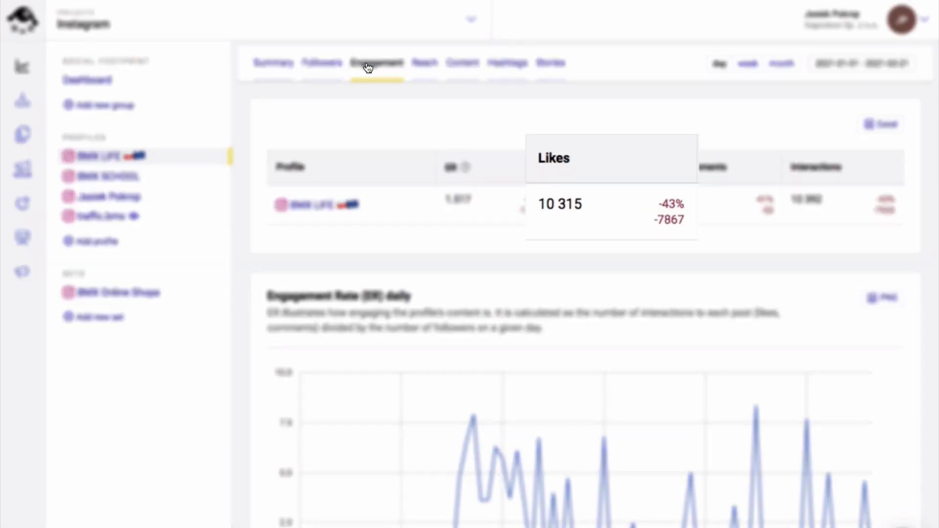
{"action": "left_click", "coordinate": [463, 72]}
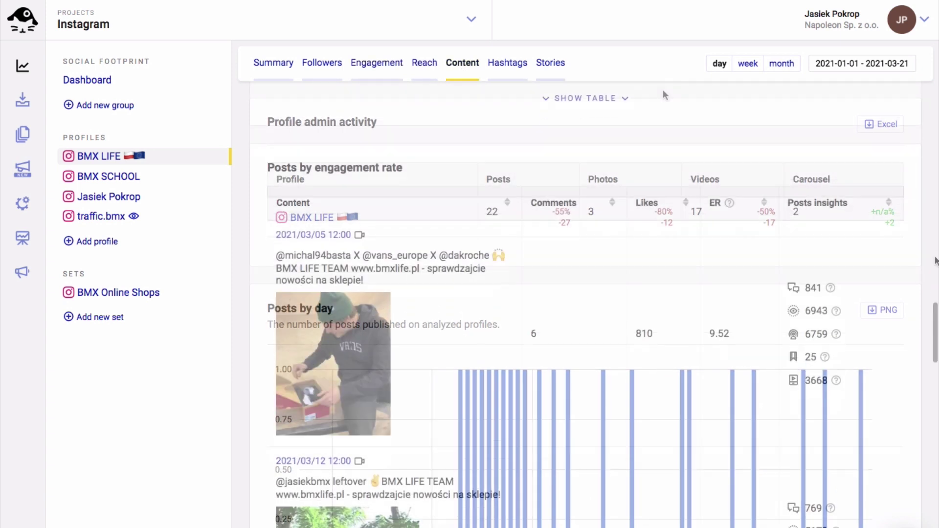
{"action": "scroll", "coordinate": [875, 262], "scroll_direction": "down", "scroll_amount": 5}
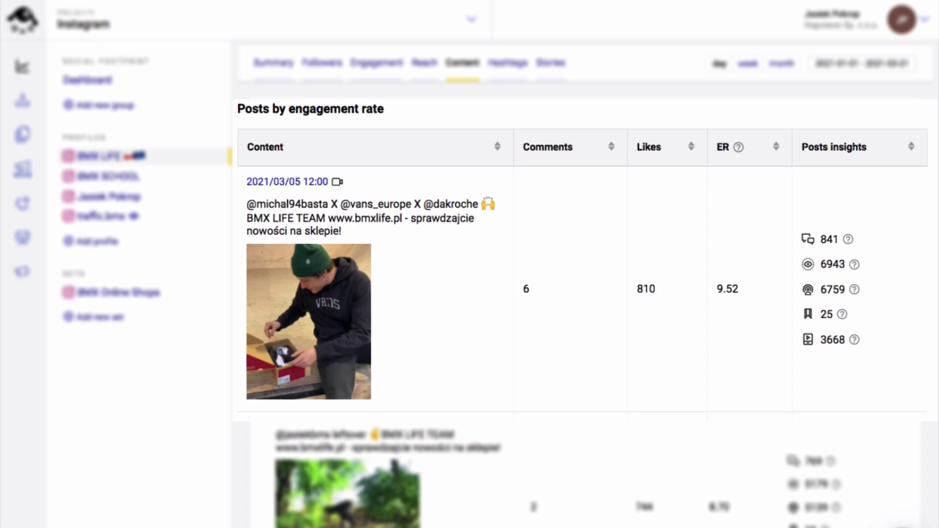
{"action": "scroll", "coordinate": [582, 303], "scroll_direction": "down", "scroll_amount": 4}
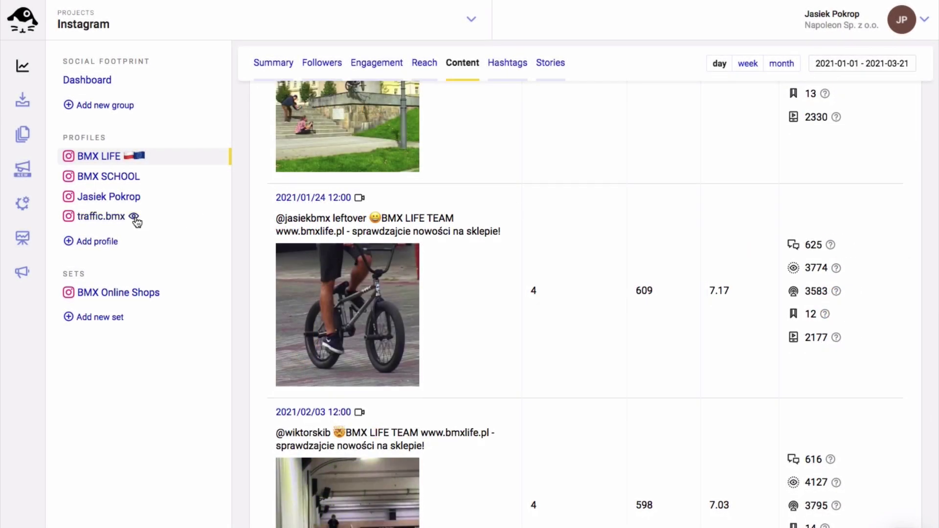
- Open traffic.bmx's analytics, view its engagement, then scroll its Posts by engagement rate list
{"action": "left_click", "coordinate": [122, 216]}
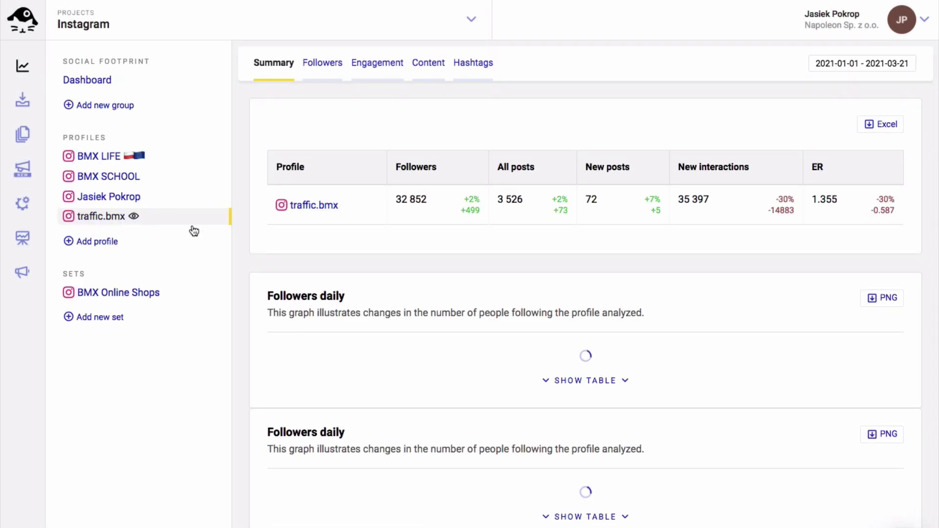
{"action": "left_click", "coordinate": [386, 74]}
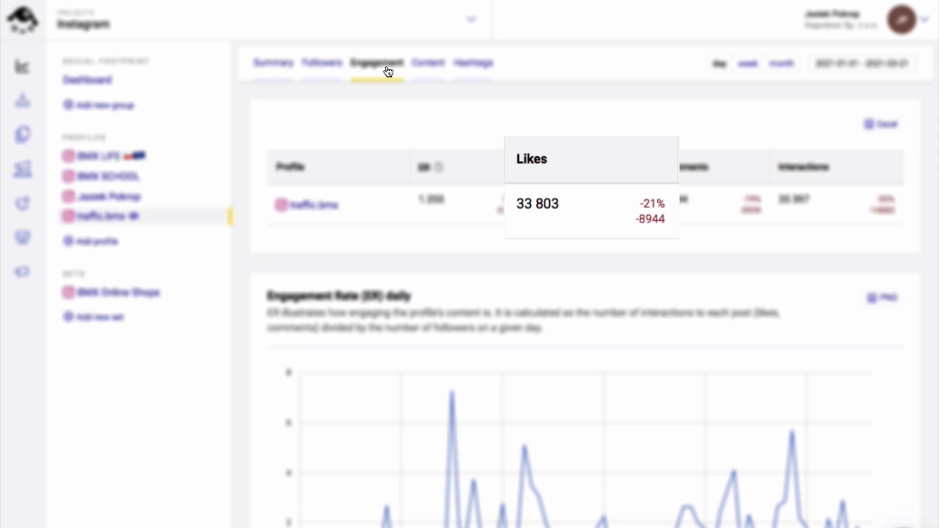
{"action": "left_click", "coordinate": [427, 65]}
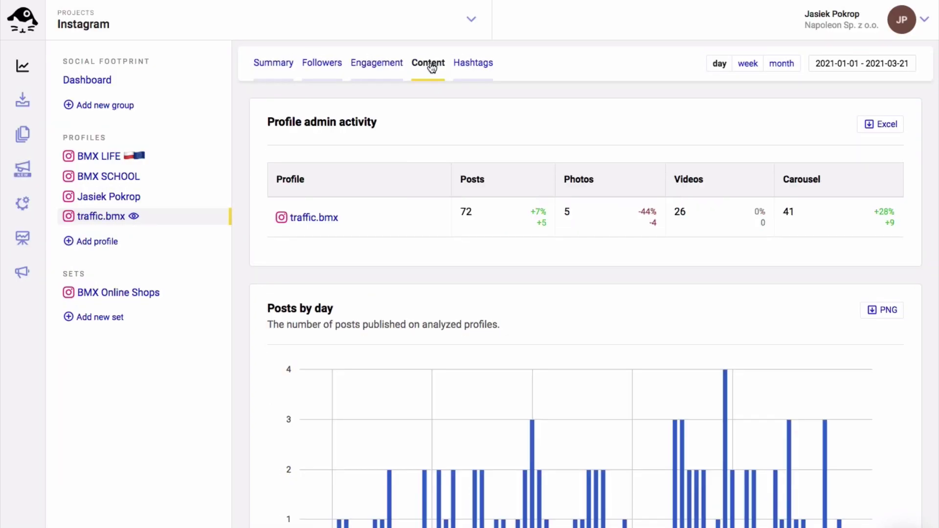
{"action": "scroll", "coordinate": [937, 178], "scroll_direction": "down", "scroll_amount": 10}
{"action": "scroll", "coordinate": [937, 178], "scroll_direction": "down", "scroll_amount": 6}
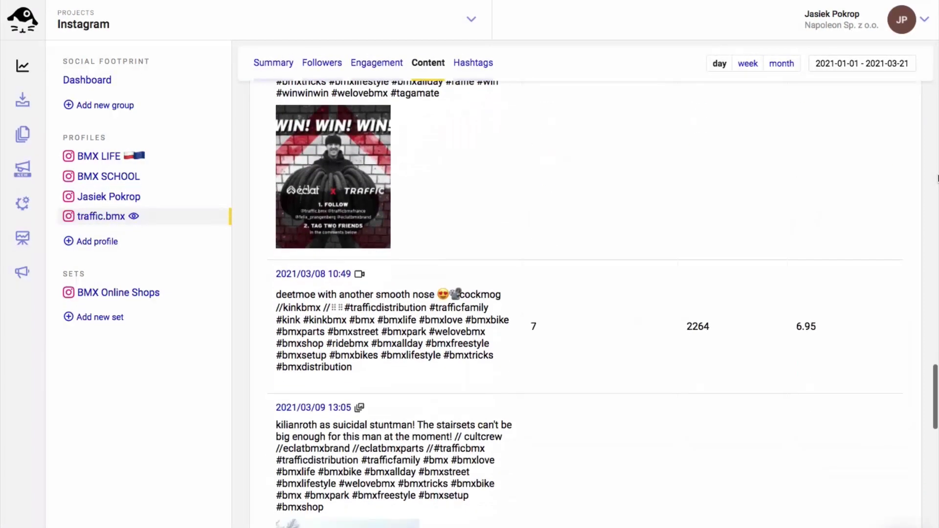
{"action": "scroll", "coordinate": [936, 179], "scroll_direction": "down", "scroll_amount": 5}
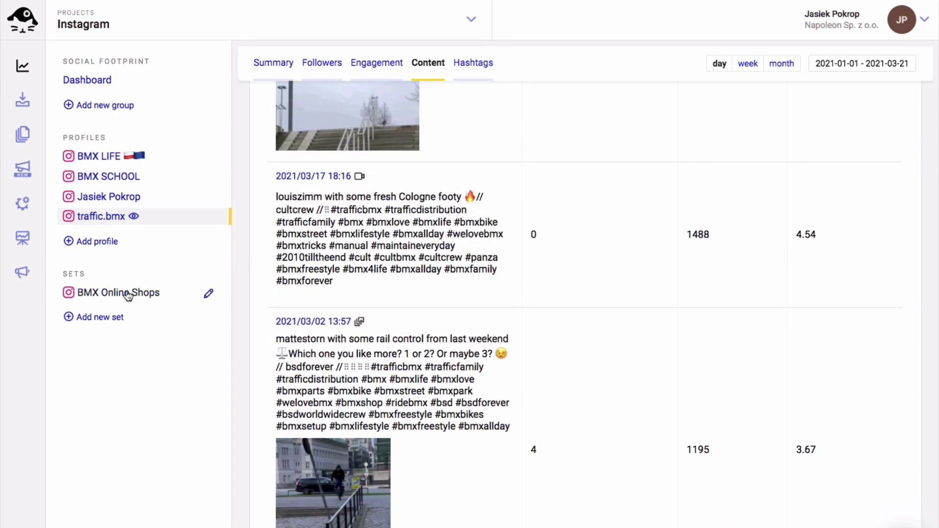
- Open the BMX Online Shops set's engagement metrics and then its content statistics
{"action": "left_click", "coordinate": [122, 293]}
{"action": "left_click", "coordinate": [381, 72]}
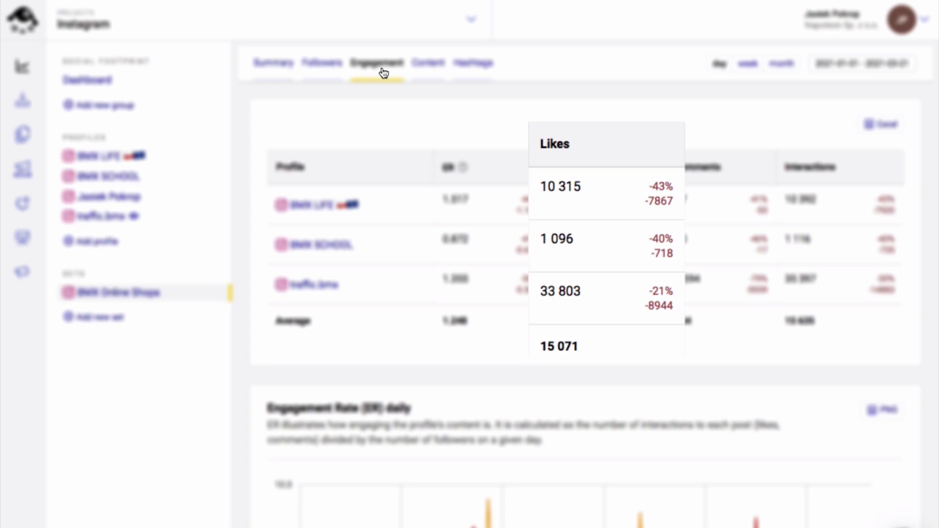
{"action": "left_click", "coordinate": [428, 63]}
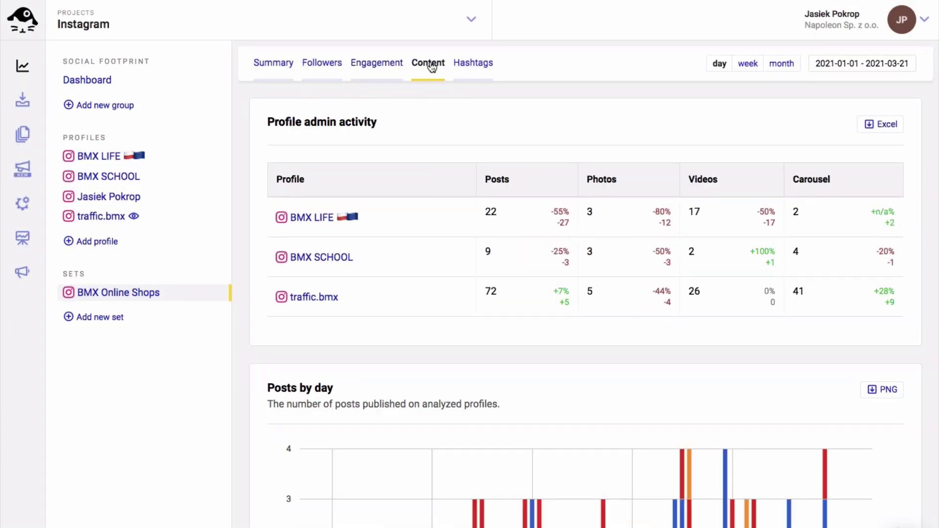
{"action": "scroll", "coordinate": [831, 156], "scroll_direction": "down", "scroll_amount": 10}
- Sort the set's posts by likes in descending order and scroll through the list
{"action": "left_click", "coordinate": [812, 137]}
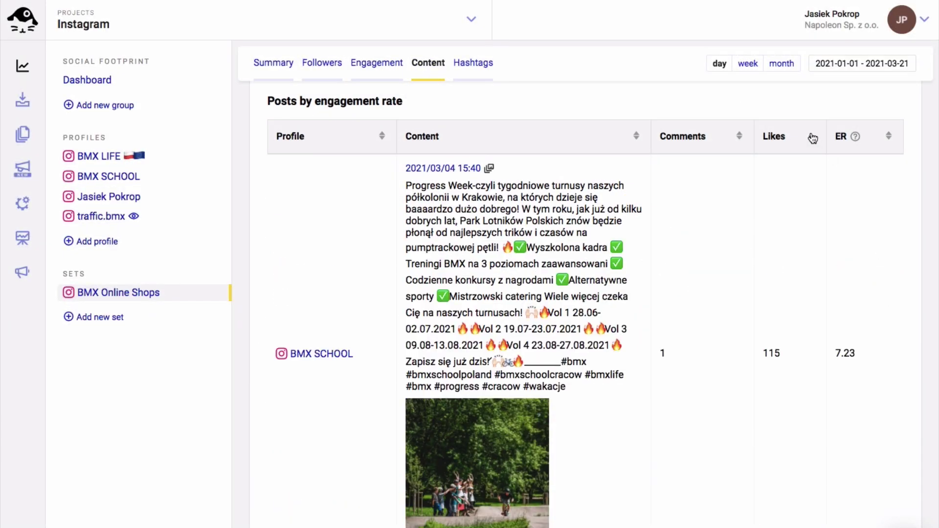
{"action": "left_click", "coordinate": [813, 137]}
{"action": "scroll", "coordinate": [936, 216], "scroll_direction": "down", "scroll_amount": 5}
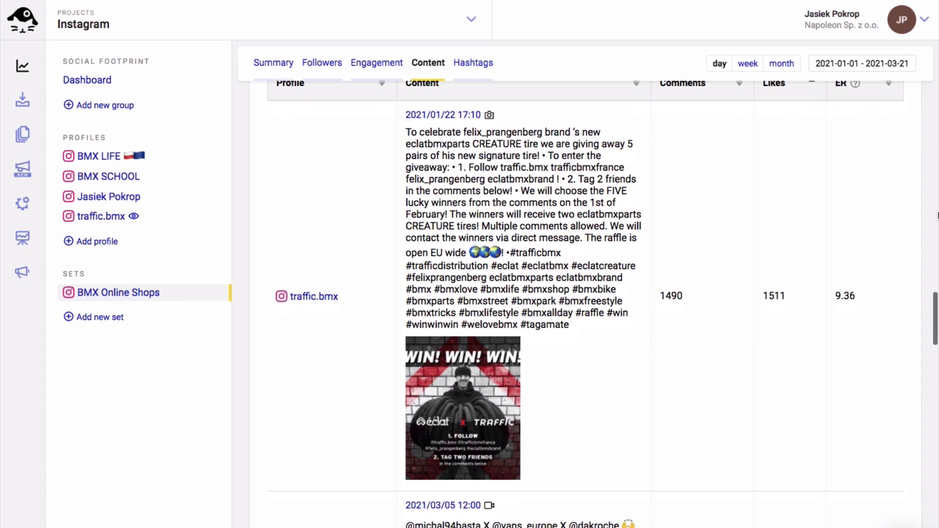
{"action": "scroll", "coordinate": [936, 216], "scroll_direction": "down", "scroll_amount": 5}
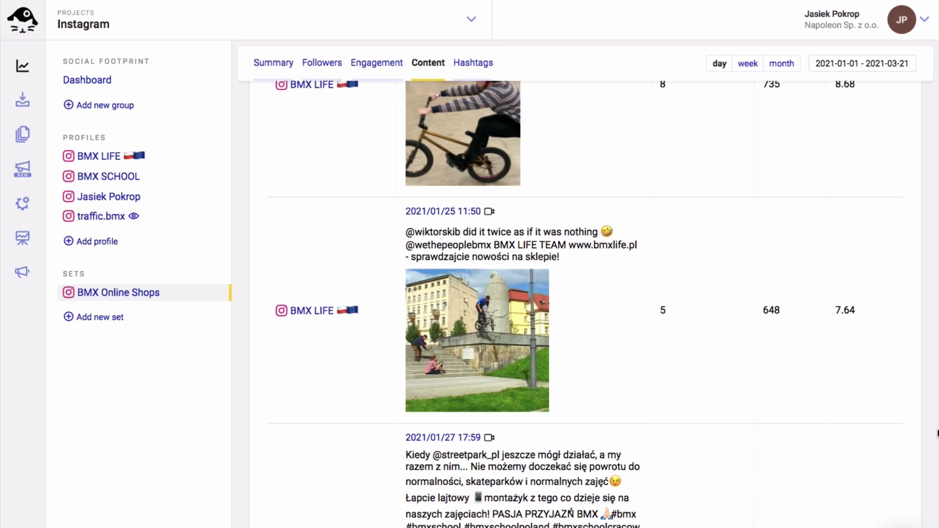
- Start a new report covering the last 30 days, with English as the report language
{"action": "left_click", "coordinate": [23, 135]}
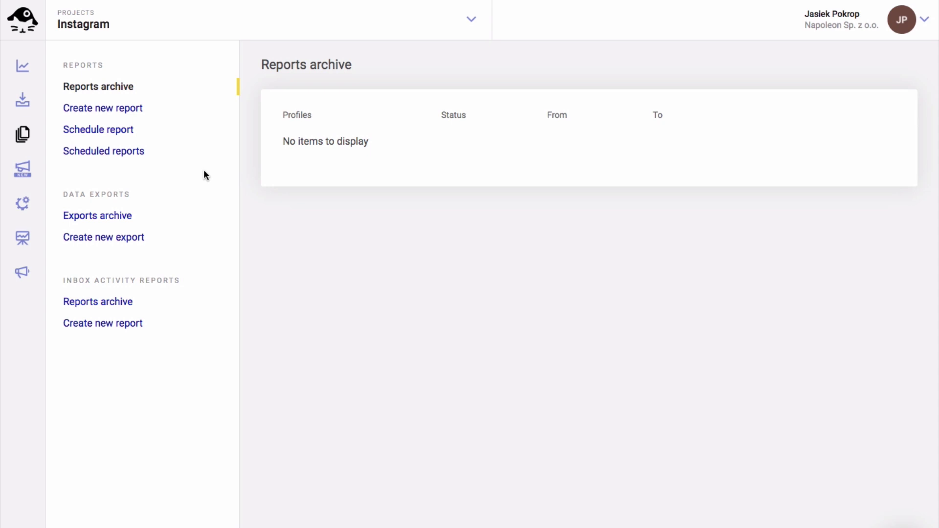
{"action": "left_click", "coordinate": [130, 113]}
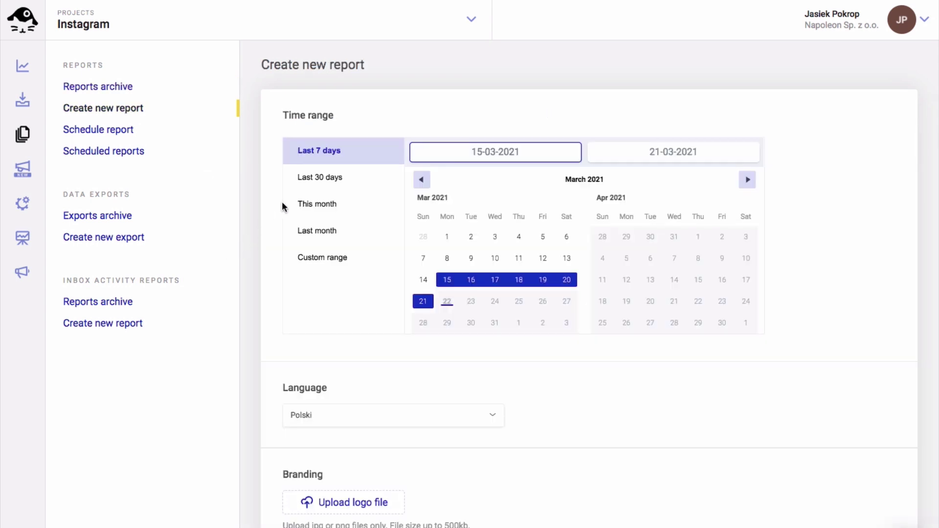
{"action": "left_click", "coordinate": [328, 177]}
{"action": "left_click", "coordinate": [392, 421]}
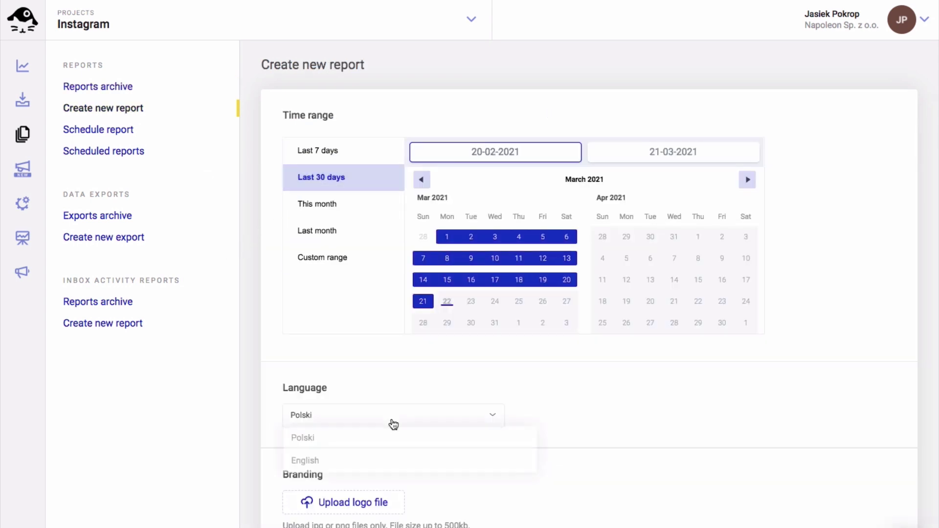
{"action": "left_click", "coordinate": [440, 456]}
{"action": "scroll", "coordinate": [465, 421], "scroll_direction": "down", "scroll_amount": 1}
{"action": "scroll", "coordinate": [465, 422], "scroll_direction": "down", "scroll_amount": 3}
- Add BMX LIFE's Instagram profile, generate the report with all positions, and download it
{"action": "left_click", "coordinate": [379, 422]}
{"action": "scroll", "coordinate": [492, 359], "scroll_direction": "down", "scroll_amount": 3}
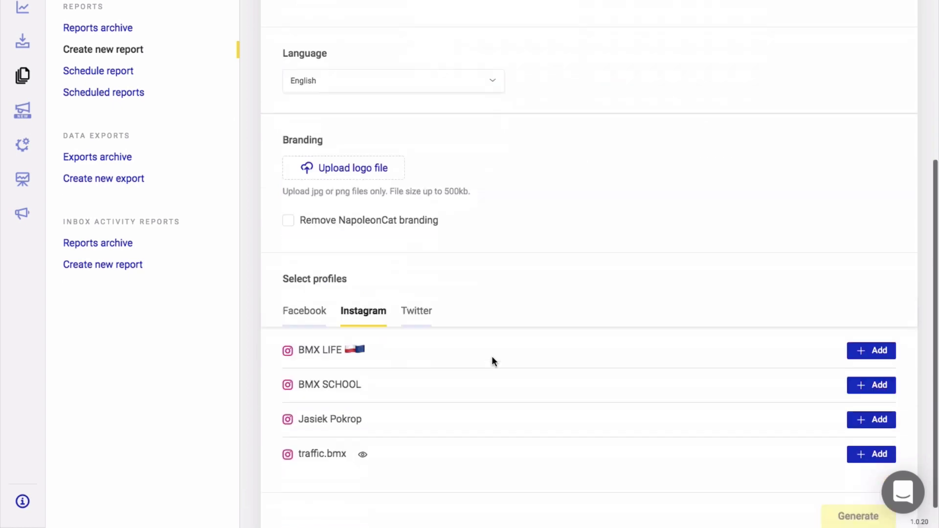
{"action": "left_click", "coordinate": [861, 324]}
{"action": "scroll", "coordinate": [842, 283], "scroll_direction": "down", "scroll_amount": 8}
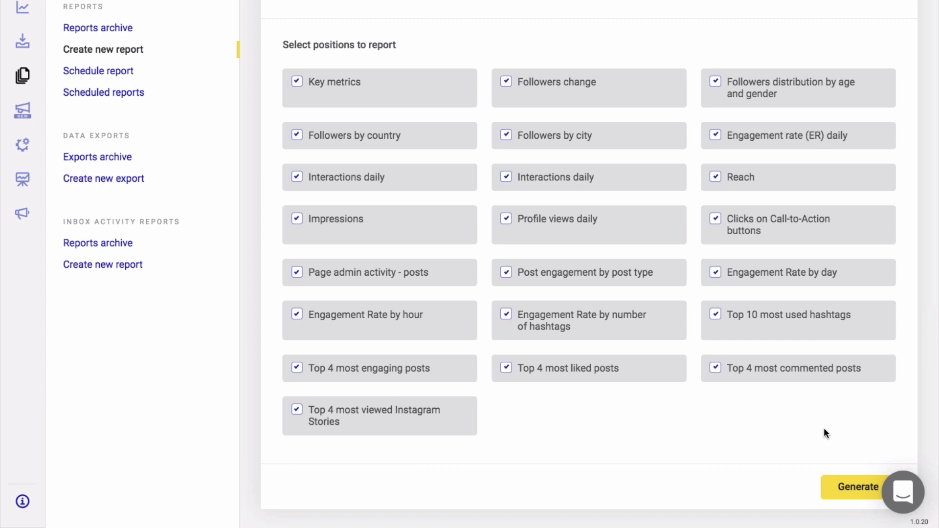
{"action": "left_click", "coordinate": [843, 488]}
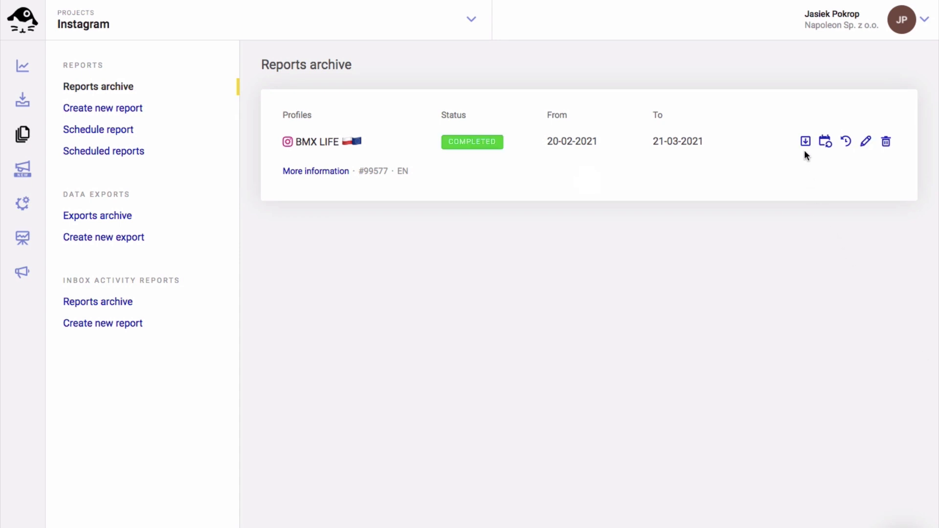
{"action": "left_click", "coordinate": [805, 142]}
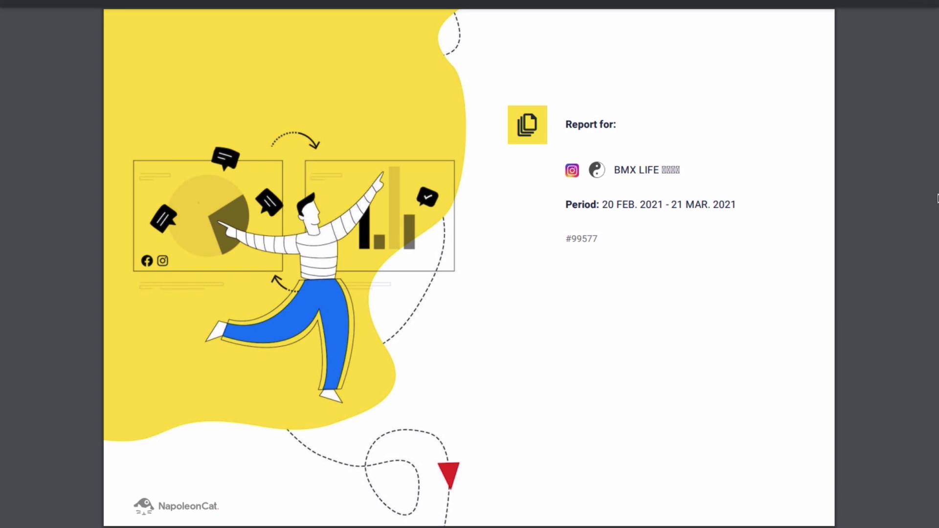
- Scroll the BMX LIFE PDF from the table of contents to page 13, Profile views daily
{"action": "scroll", "coordinate": [938, 198], "scroll_direction": "down", "scroll_amount": 1}
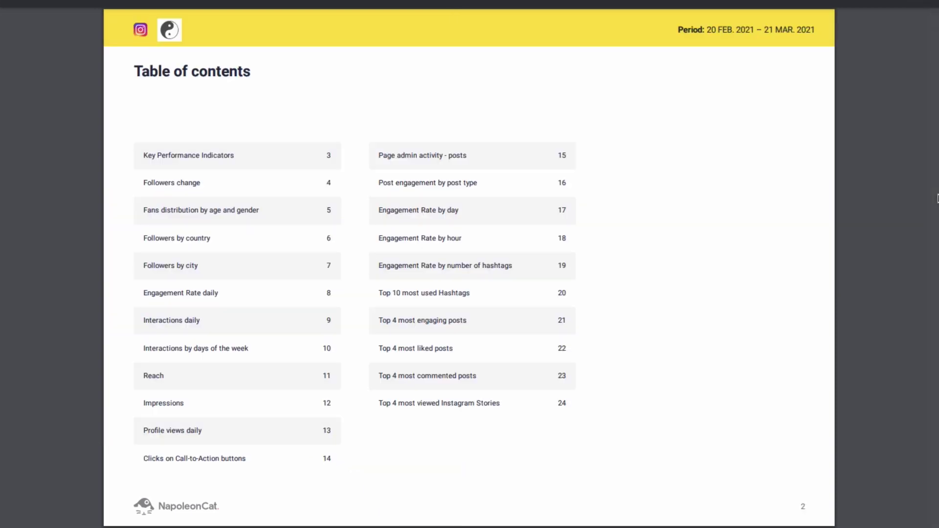
{"action": "scroll", "coordinate": [937, 198], "scroll_direction": "down", "scroll_amount": 1}
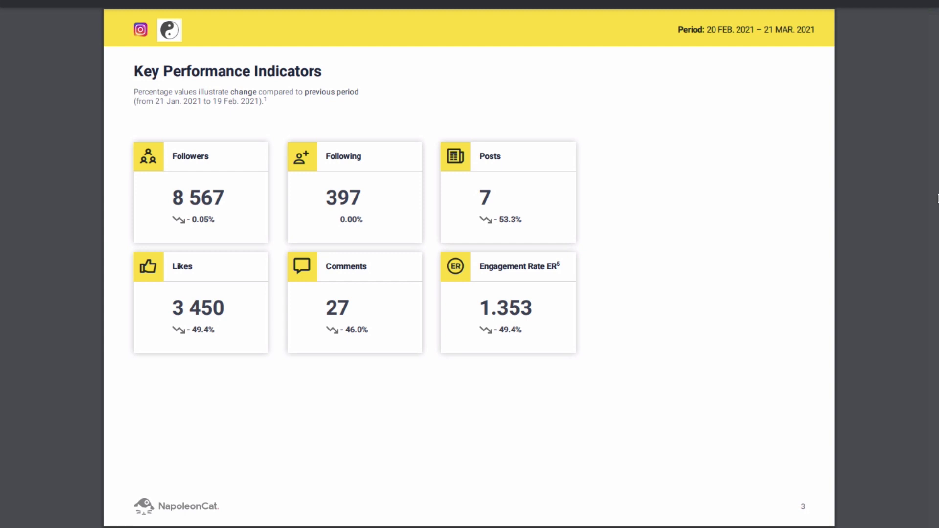
{"action": "scroll", "coordinate": [937, 198], "scroll_direction": "down", "scroll_amount": 1}
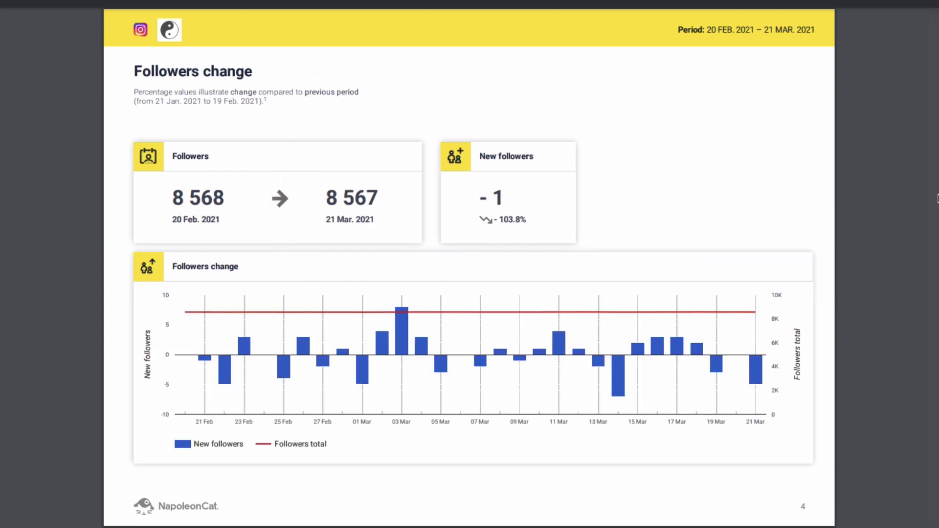
{"action": "scroll", "coordinate": [937, 198], "scroll_direction": "down", "scroll_amount": 1}
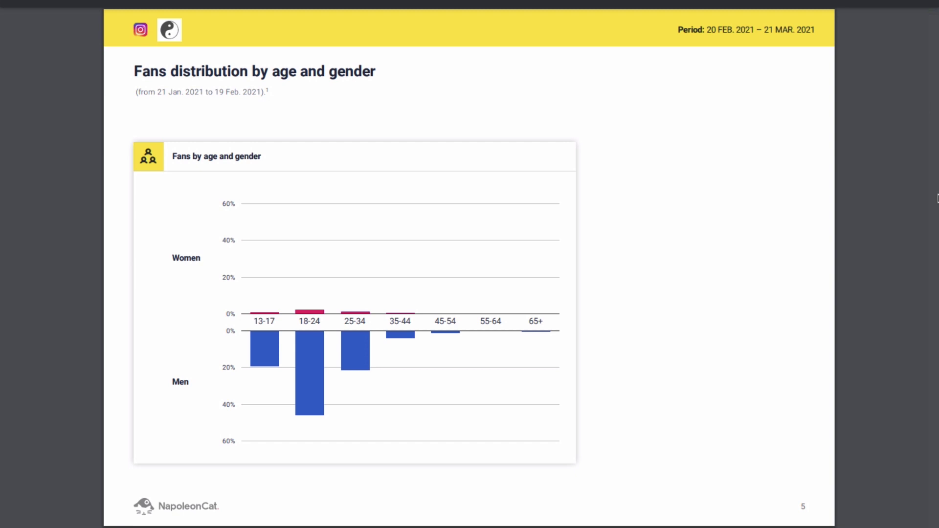
{"action": "scroll", "coordinate": [938, 198], "scroll_direction": "down", "scroll_amount": 1}
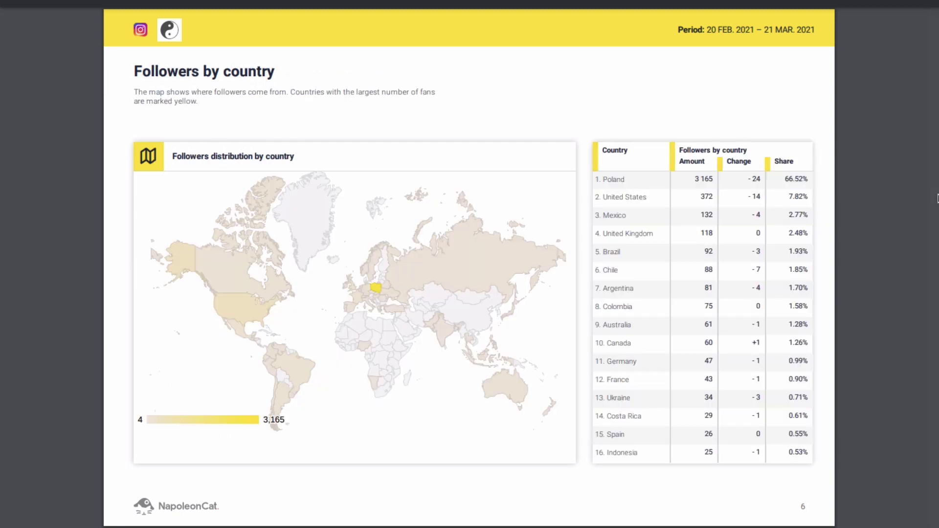
{"action": "scroll", "coordinate": [937, 198], "scroll_direction": "down", "scroll_amount": 1}
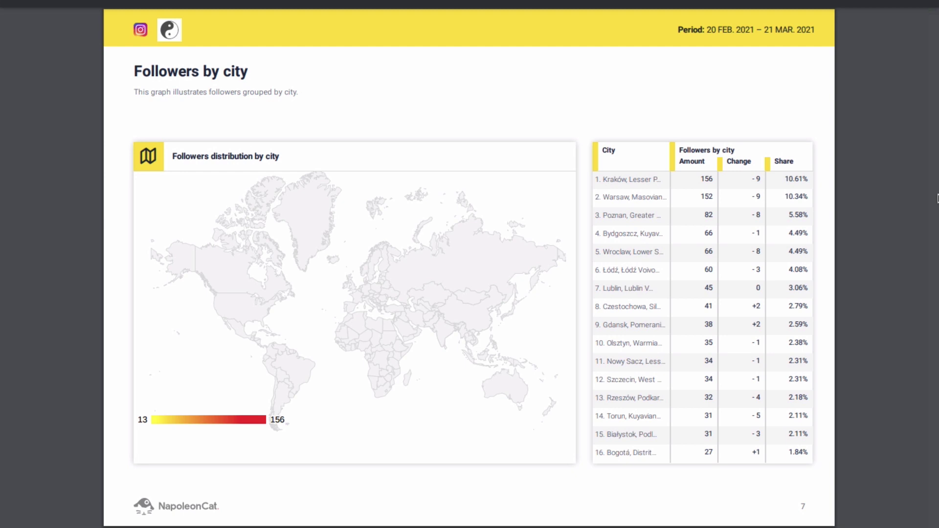
{"action": "scroll", "coordinate": [937, 198], "scroll_direction": "down", "scroll_amount": 1}
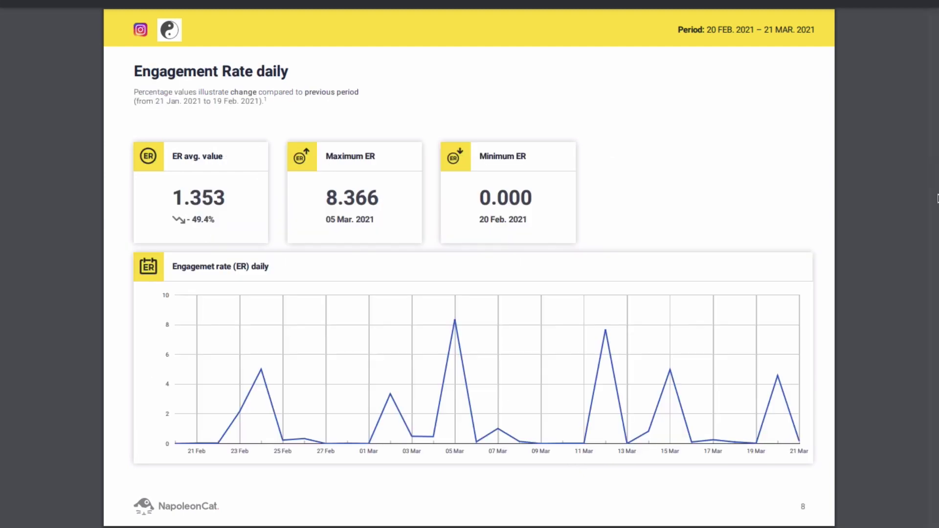
{"action": "scroll", "coordinate": [937, 199], "scroll_direction": "down", "scroll_amount": 1}
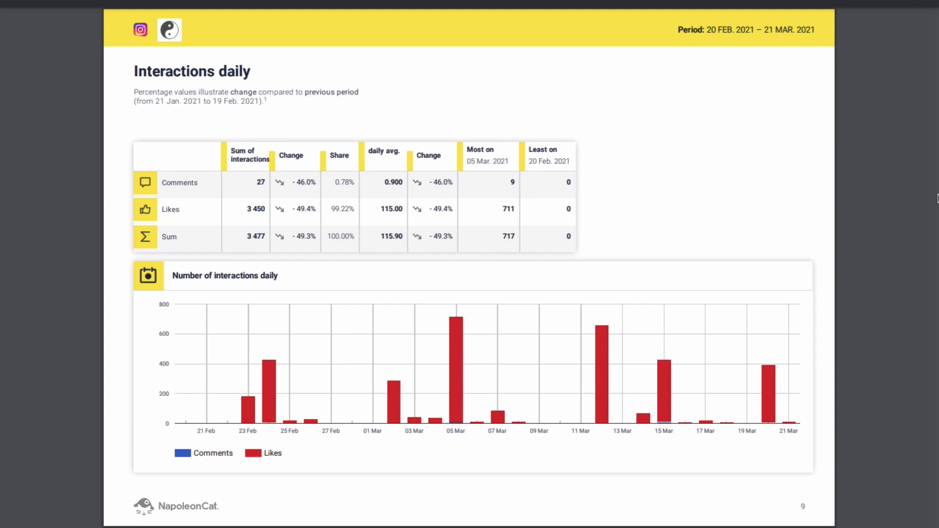
{"action": "scroll", "coordinate": [937, 198], "scroll_direction": "down", "scroll_amount": 1}
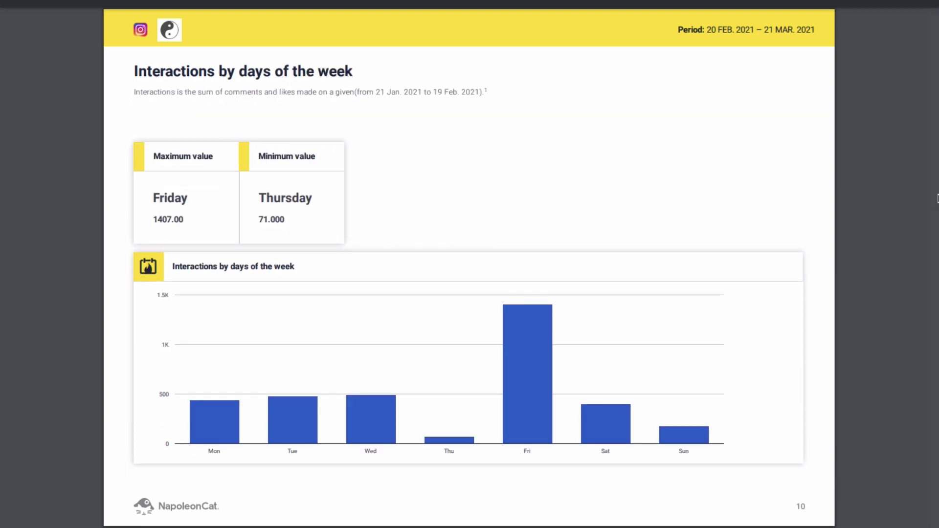
{"action": "scroll", "coordinate": [937, 198], "scroll_direction": "down", "scroll_amount": 1}
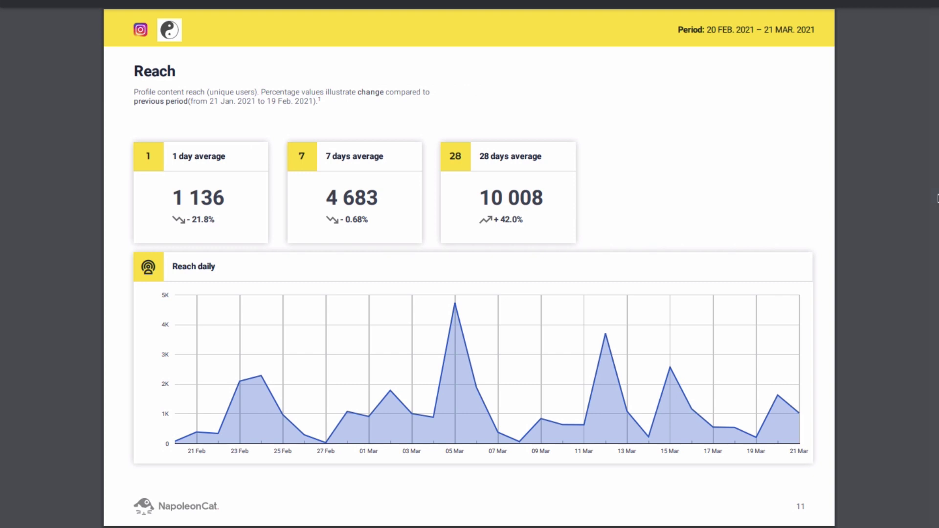
{"action": "scroll", "coordinate": [937, 198], "scroll_direction": "down", "scroll_amount": 1}
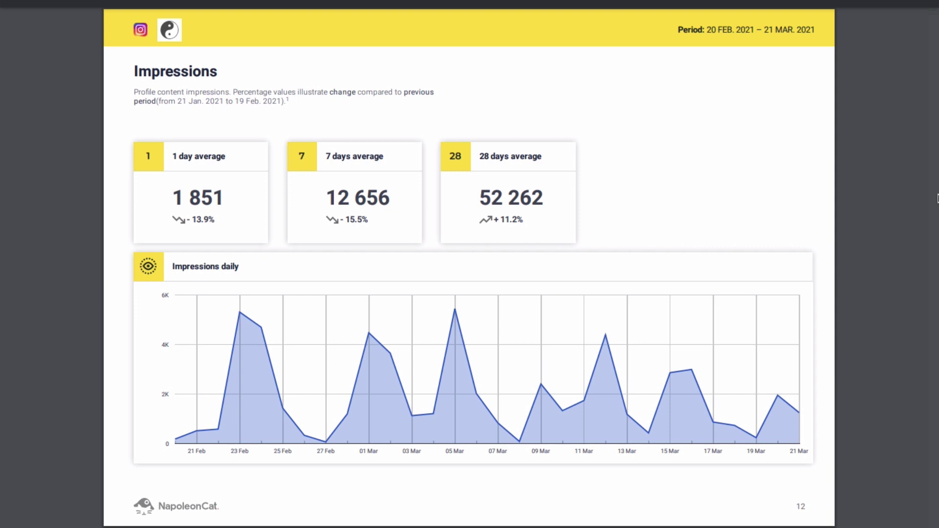
{"action": "scroll", "coordinate": [938, 198], "scroll_direction": "down", "scroll_amount": 1}
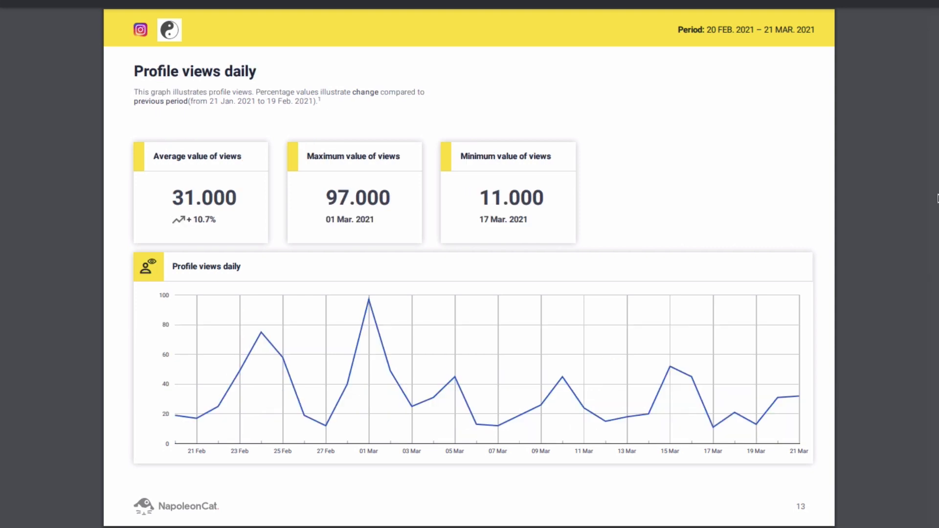
- Scroll the PDF from page 14 past the Instagram Stories page to the Legend page
{"action": "scroll", "coordinate": [937, 198], "scroll_direction": "down", "scroll_amount": 1}
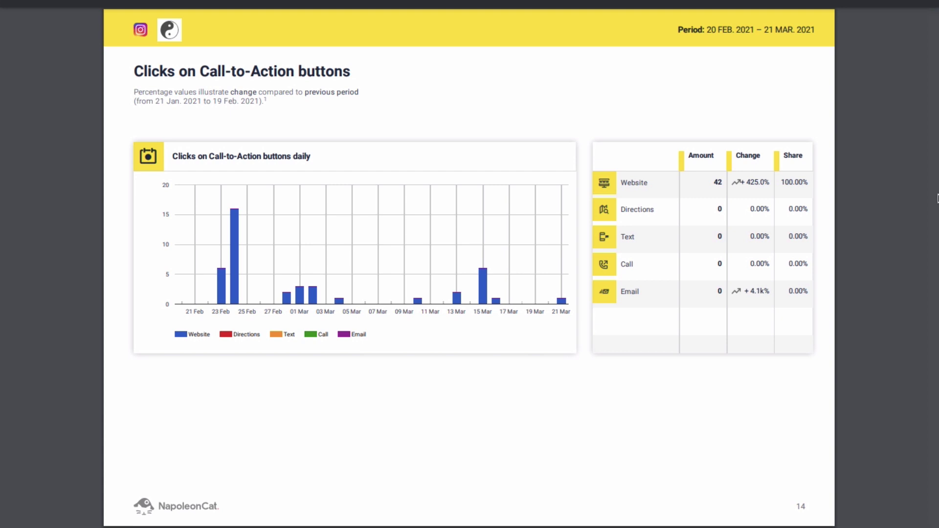
{"action": "scroll", "coordinate": [937, 198], "scroll_direction": "down", "scroll_amount": 1}
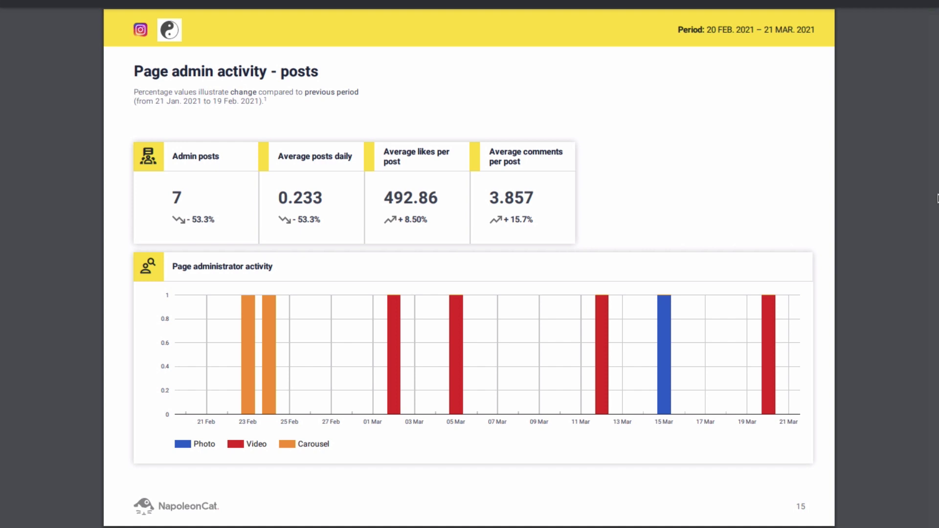
{"action": "scroll", "coordinate": [938, 198], "scroll_direction": "down", "scroll_amount": 1}
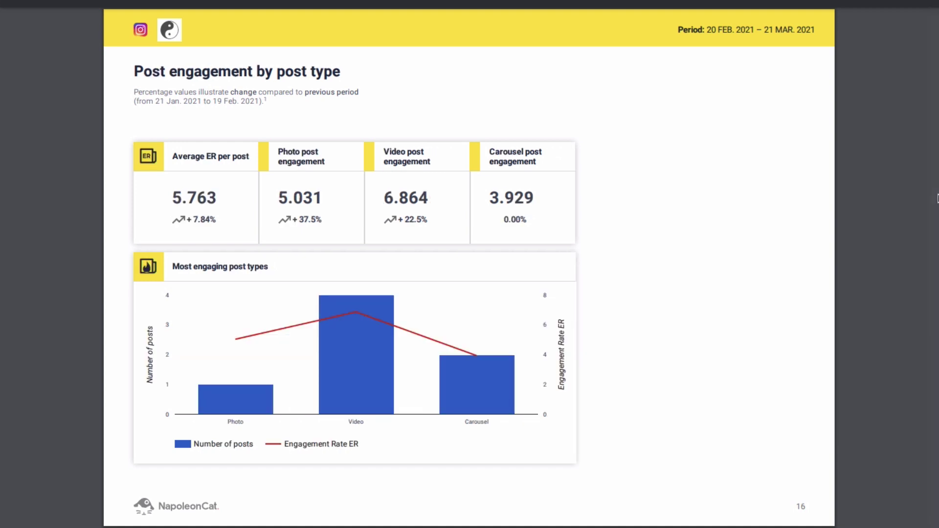
{"action": "scroll", "coordinate": [937, 198], "scroll_direction": "down", "scroll_amount": 1}
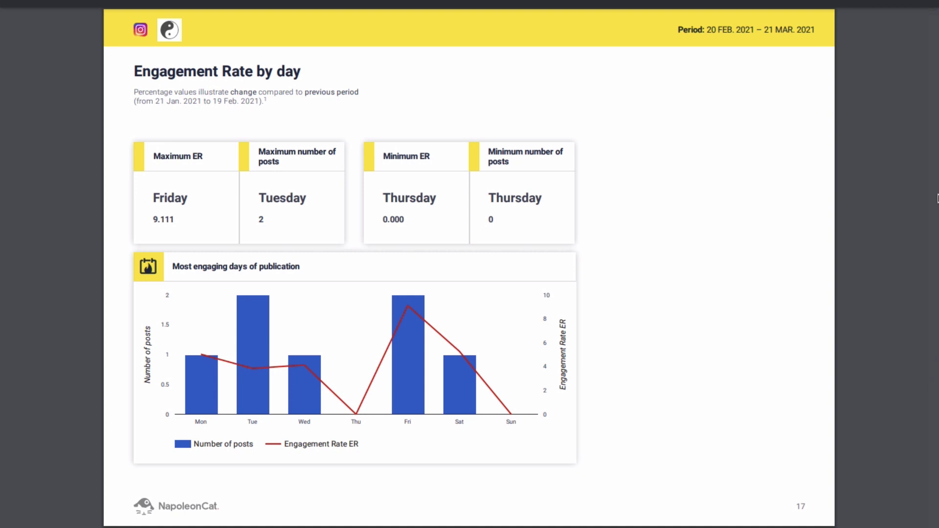
{"action": "scroll", "coordinate": [938, 198], "scroll_direction": "down", "scroll_amount": 1}
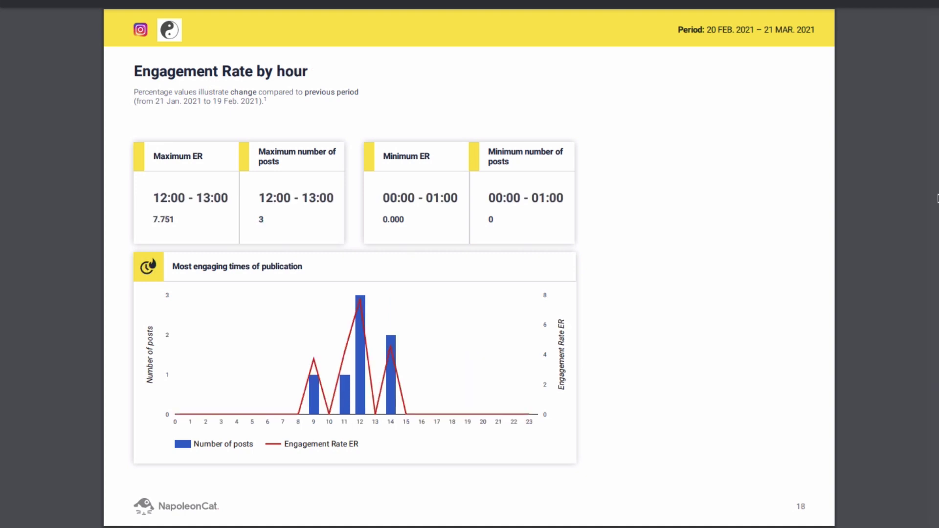
{"action": "scroll", "coordinate": [937, 198], "scroll_direction": "down", "scroll_amount": 1}
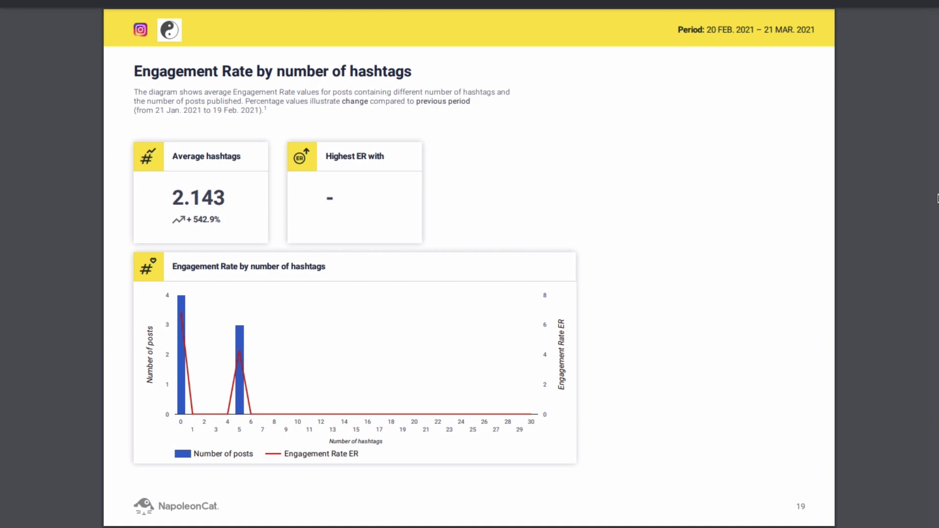
{"action": "scroll", "coordinate": [937, 198], "scroll_direction": "down", "scroll_amount": 1}
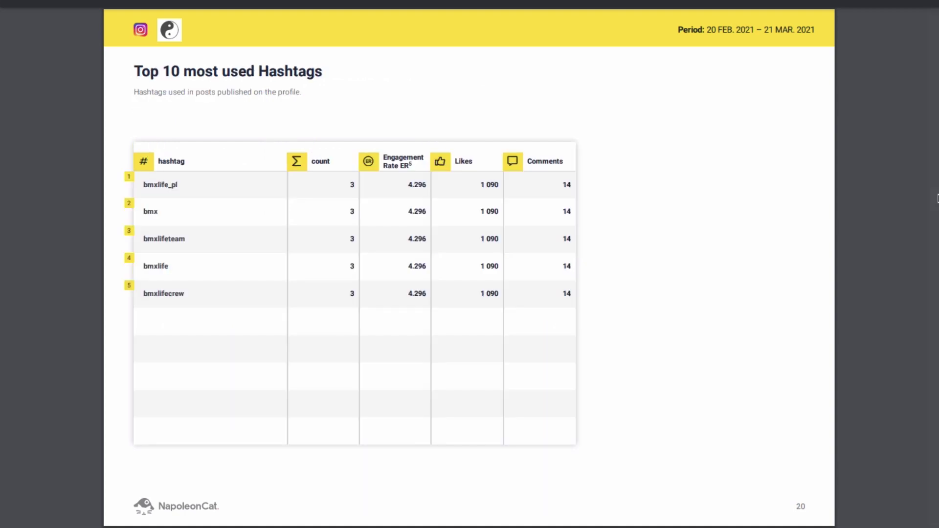
{"action": "scroll", "coordinate": [937, 199], "scroll_direction": "down", "scroll_amount": 1}
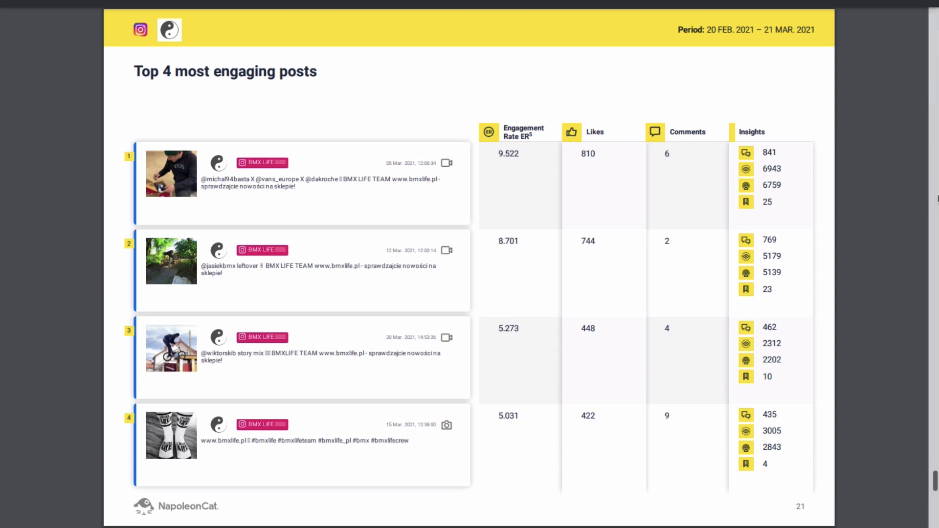
{"action": "scroll", "coordinate": [937, 198], "scroll_direction": "down", "scroll_amount": 1}
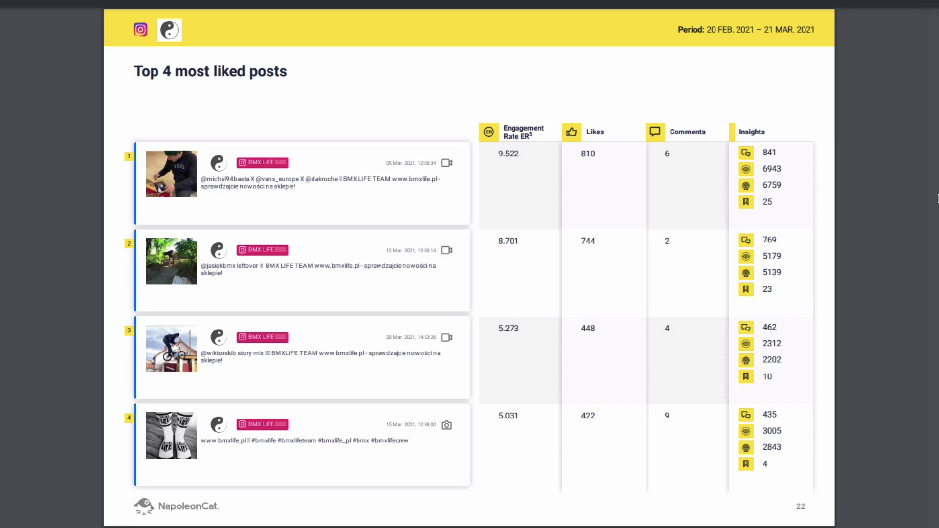
{"action": "scroll", "coordinate": [937, 198], "scroll_direction": "down", "scroll_amount": 1}
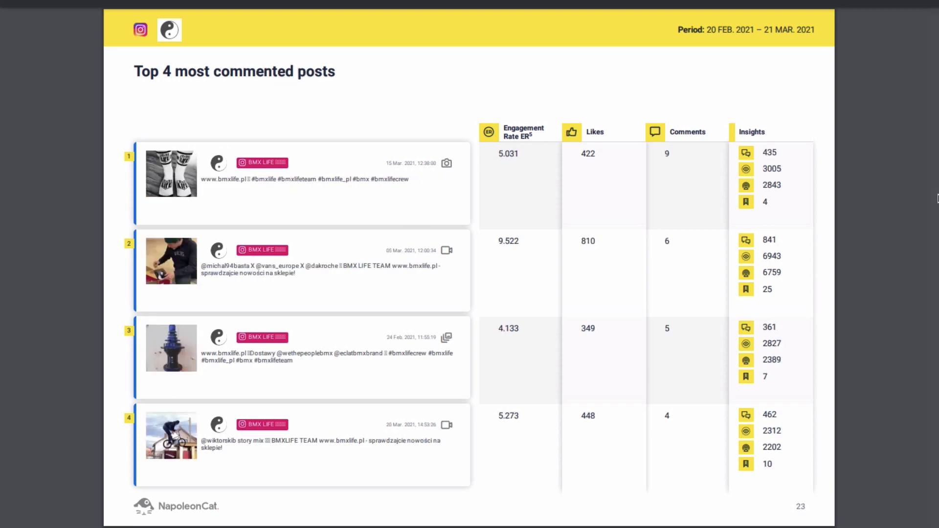
{"action": "scroll", "coordinate": [937, 198], "scroll_direction": "down", "scroll_amount": 1}
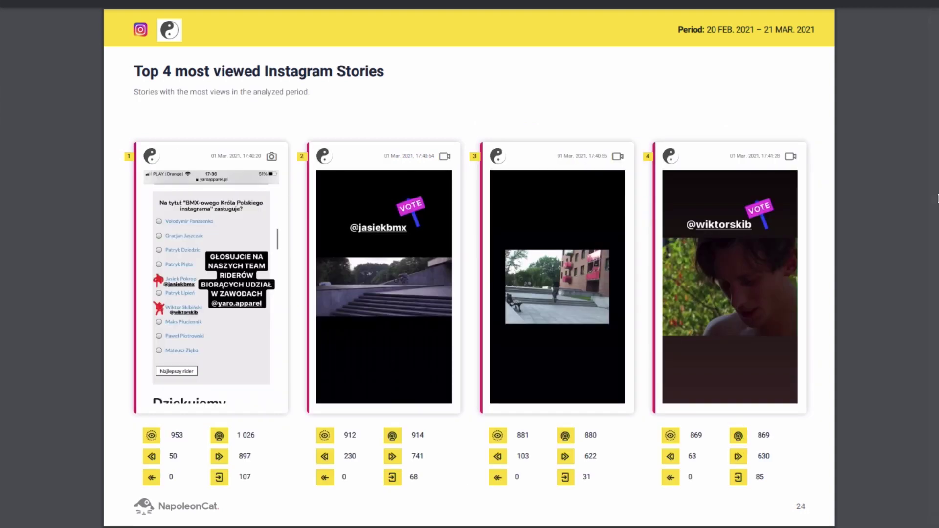
{"action": "scroll", "coordinate": [938, 198], "scroll_direction": "down", "scroll_amount": 1}
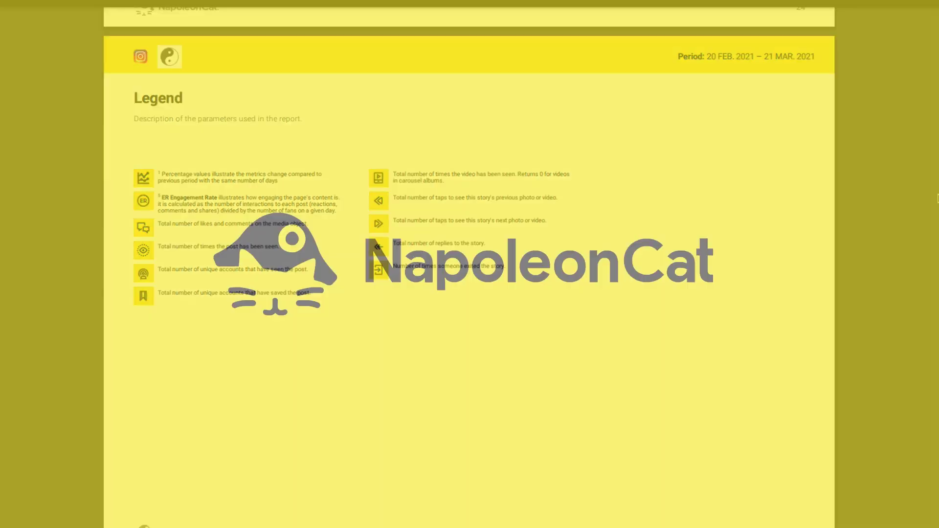